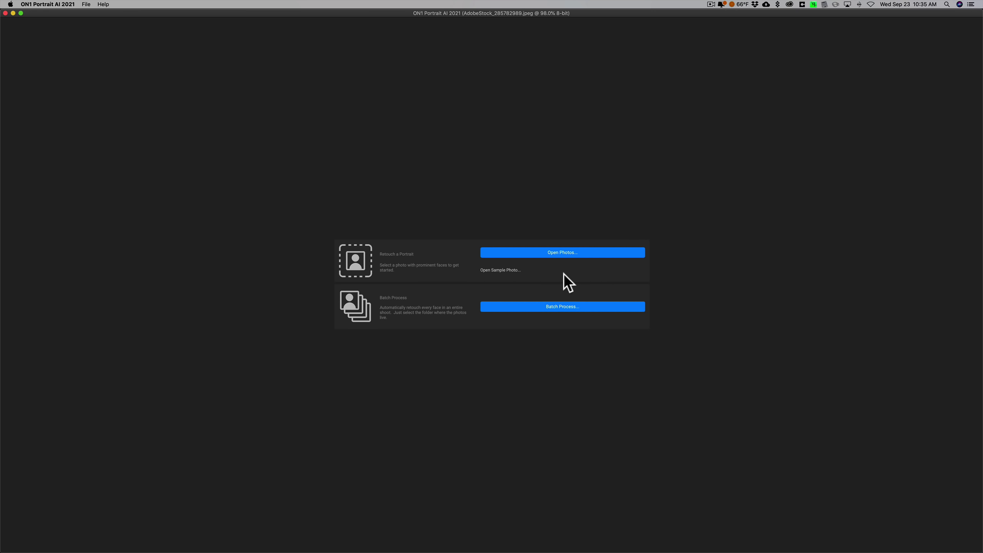
- Open AdobeStock_285782989.jpeg from the Portraits folder in Portrait AI
click(558, 251)
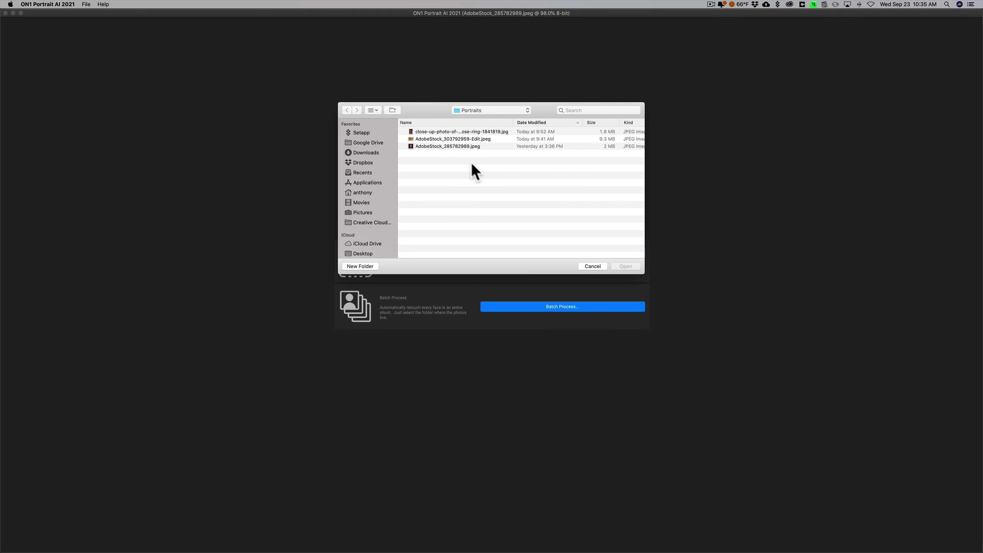
click(456, 146)
click(625, 266)
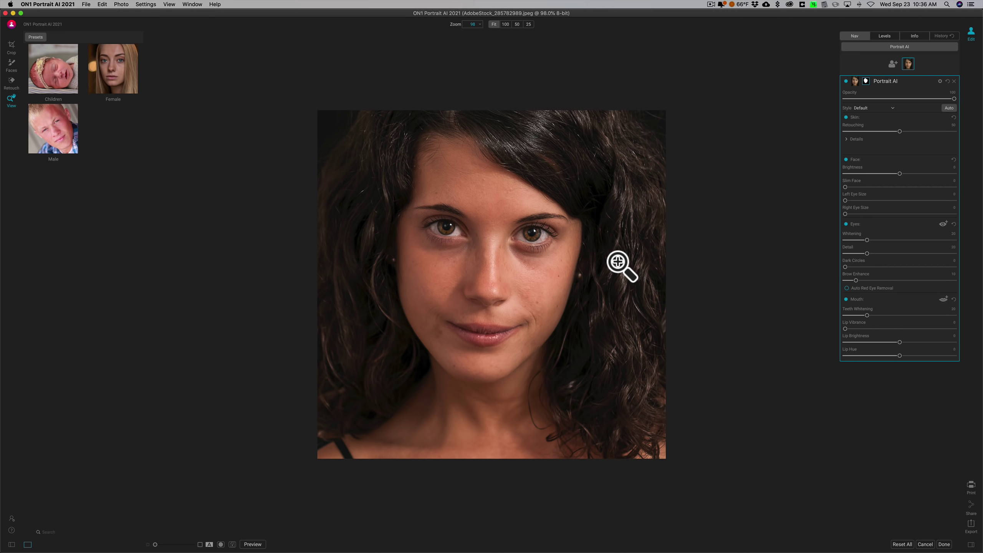
key(backslash)
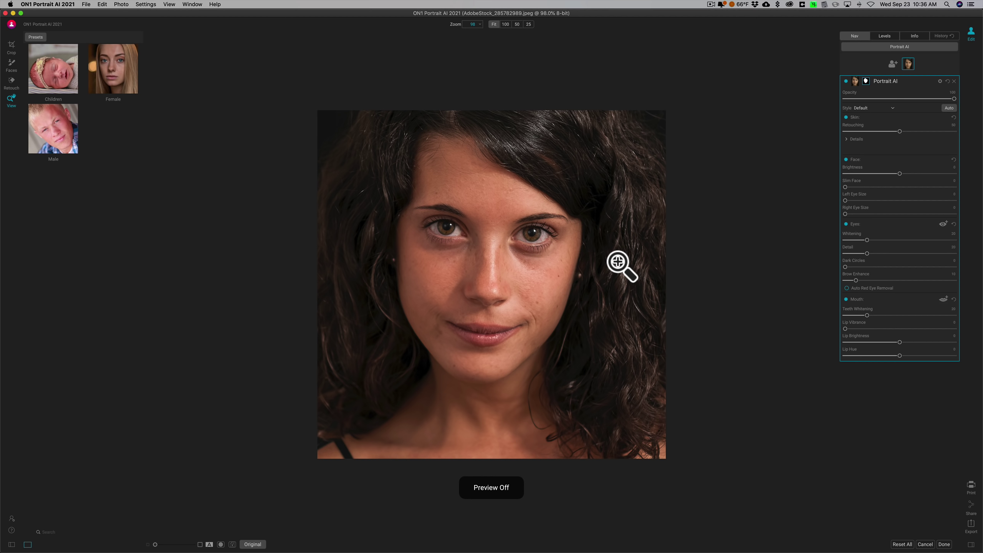
key(backslash)
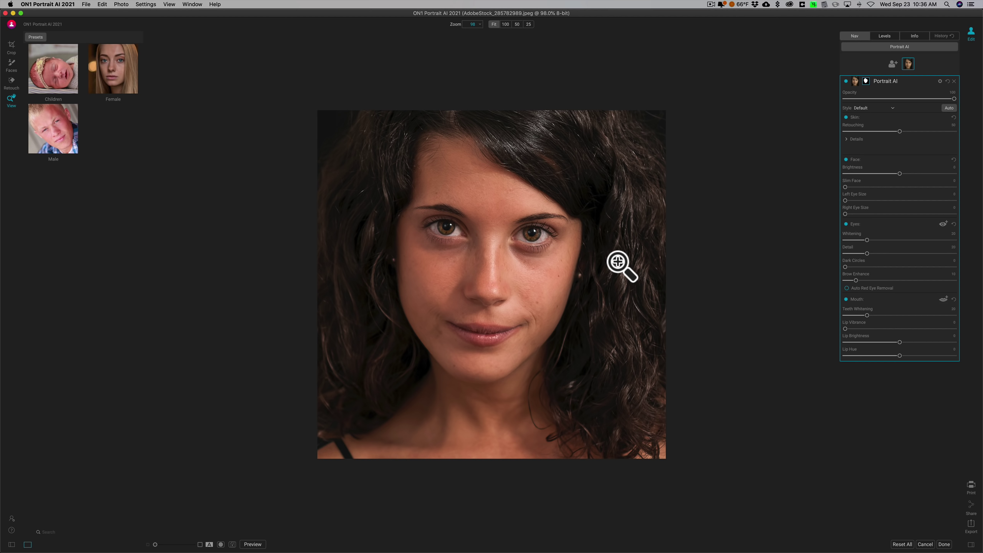
key(backslash)
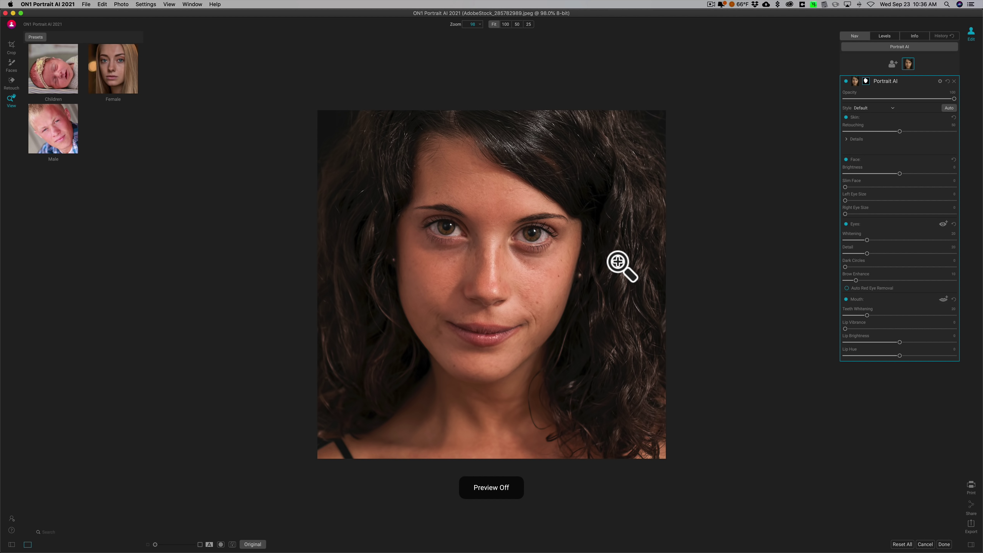
key(backslash)
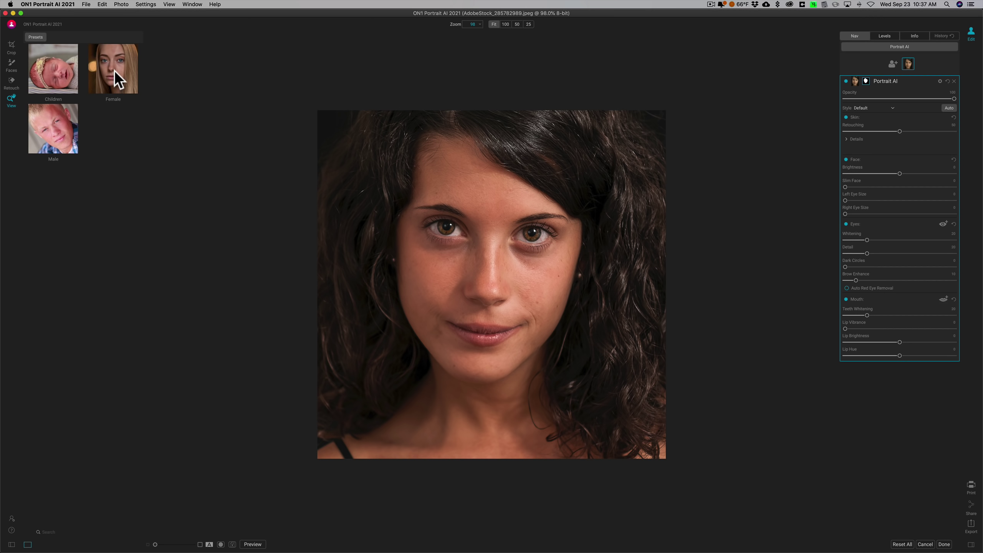
click(114, 71)
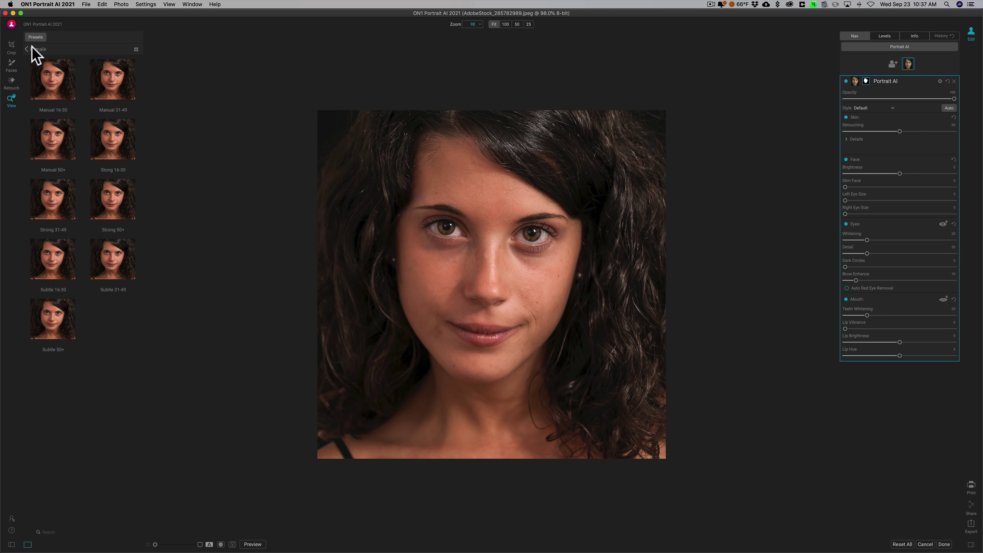
click(33, 48)
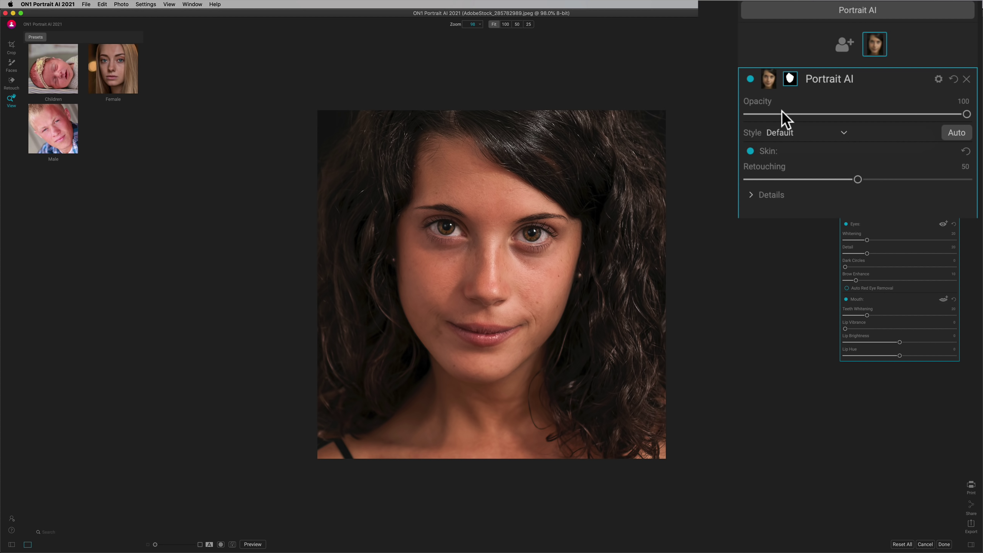
click(844, 132)
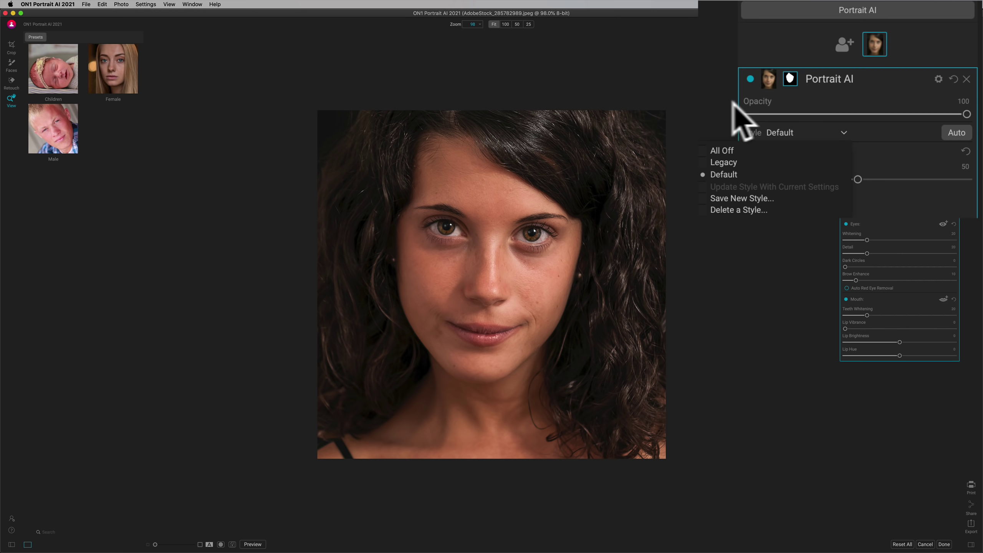
click(716, 101)
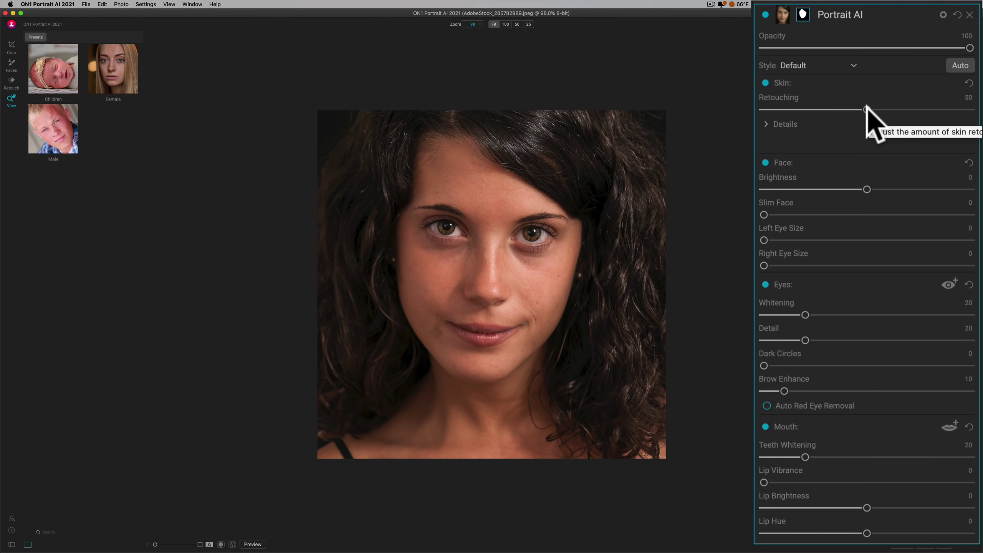
- Try Skin Retouching at 100, compare it with the original, then settle on 52
drag(866, 109, 978, 112)
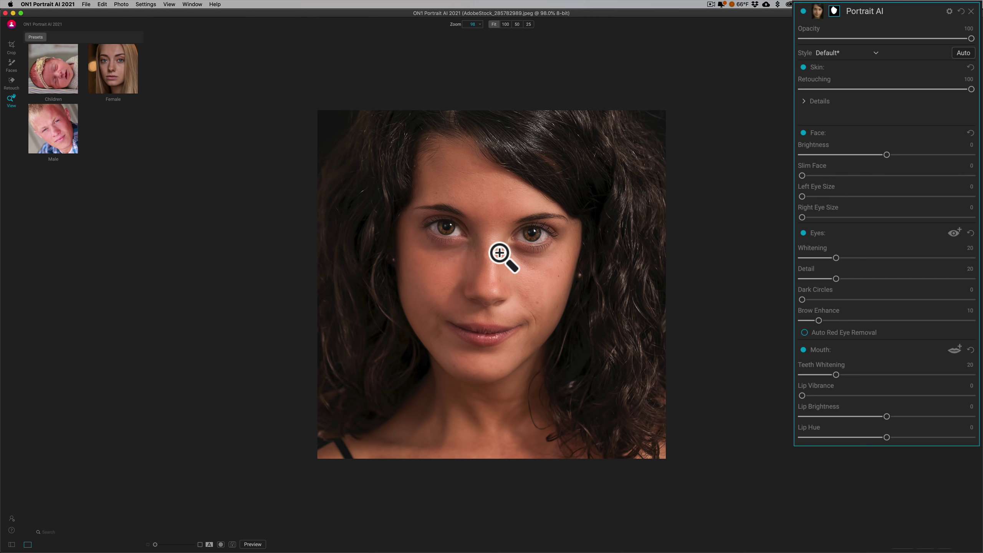
key(backslash)
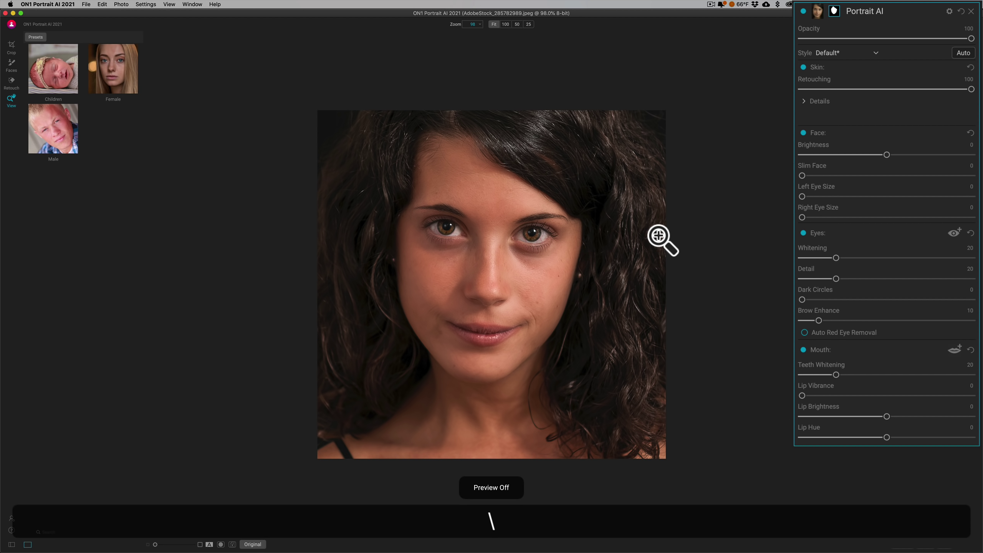
key(backslash)
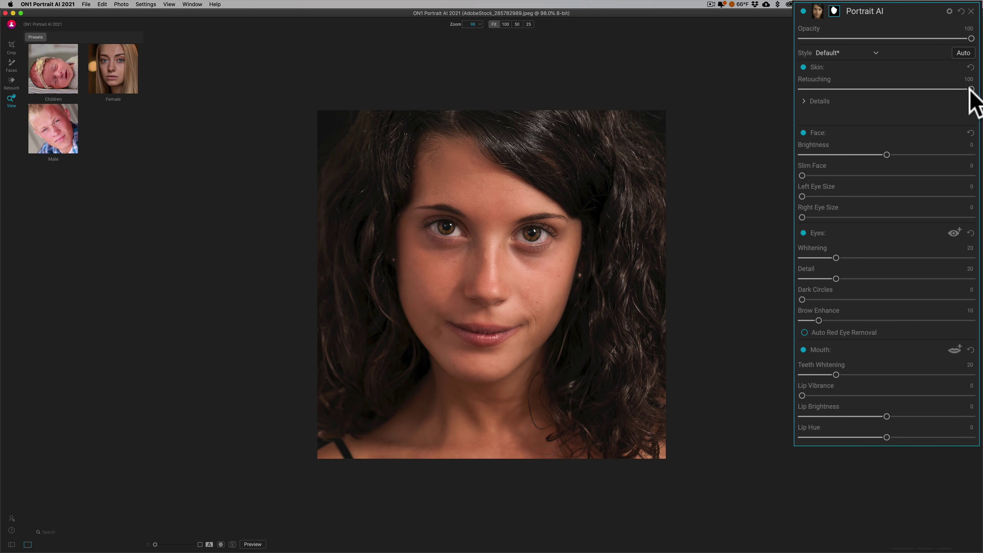
mouse_move(971, 89)
mouse_down()
mouse_move(801, 89)
mouse_move(888, 89)
mouse_up()
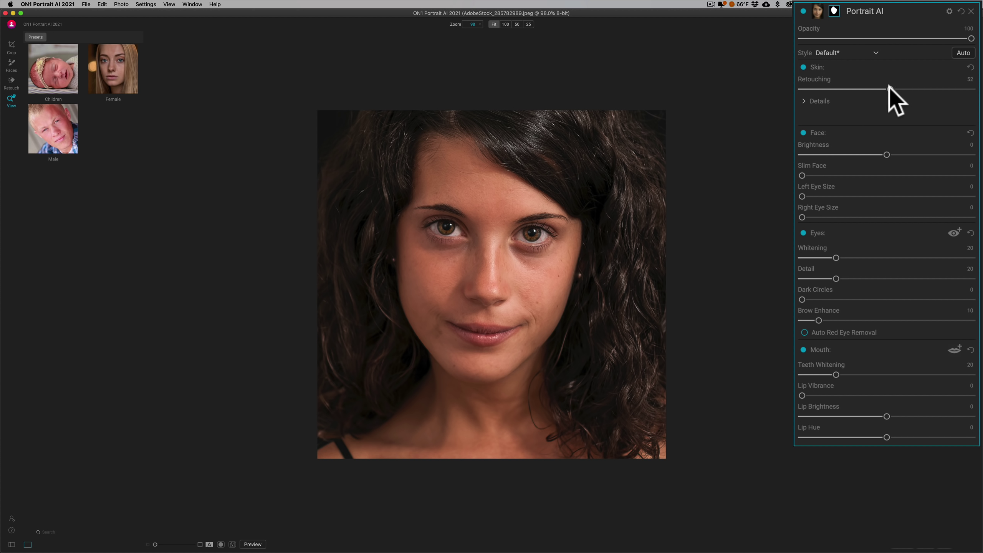
- Expand the Skin Details settings and keep Frequency Separation as the smoothing method
click(803, 101)
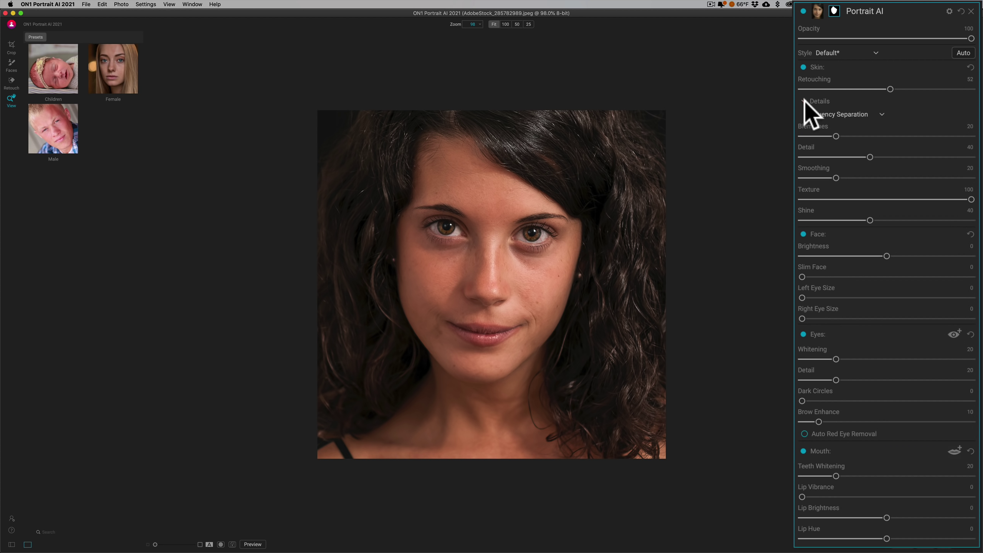
click(880, 112)
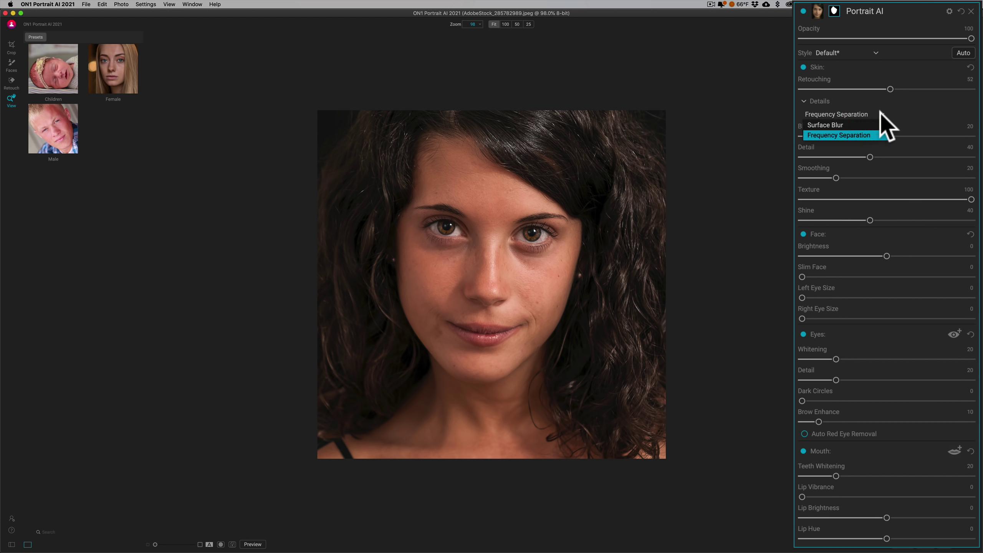
click(880, 112)
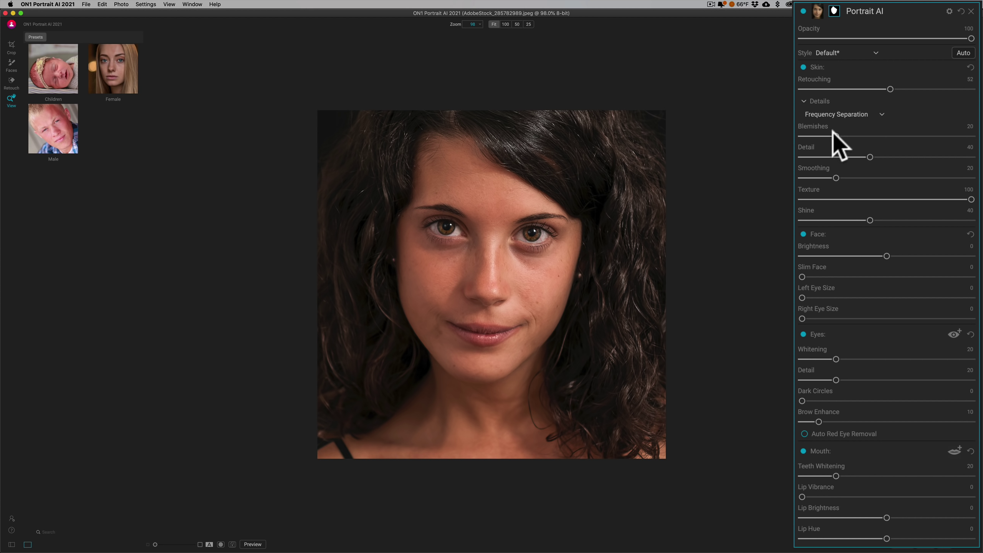
- Set skin Blemishes to 79, Detail 75, Smoothing 73 and Shine 52
drag(832, 133, 935, 136)
drag(871, 156, 928, 156)
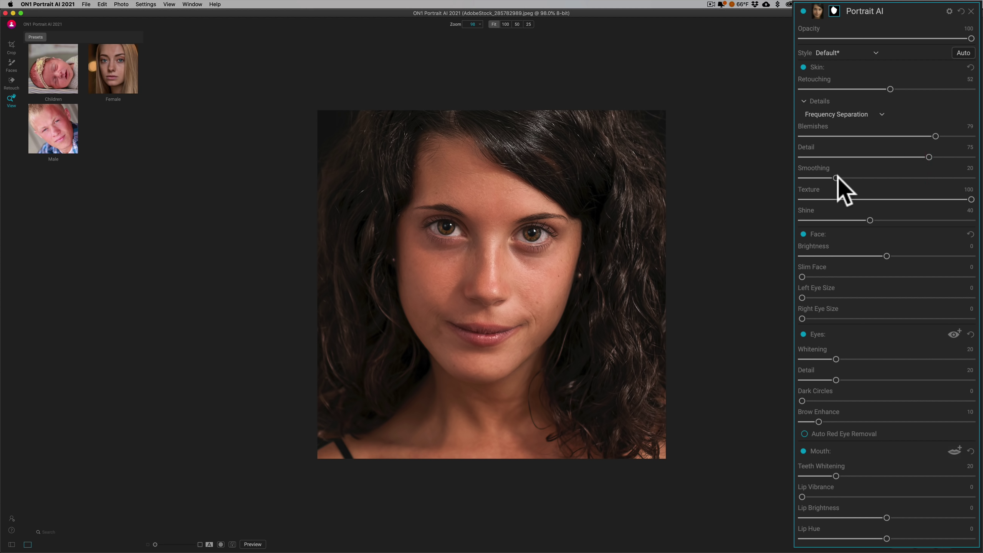
drag(835, 178, 926, 177)
mouse_move(970, 200)
mouse_down()
mouse_move(862, 199)
mouse_move(971, 200)
mouse_up()
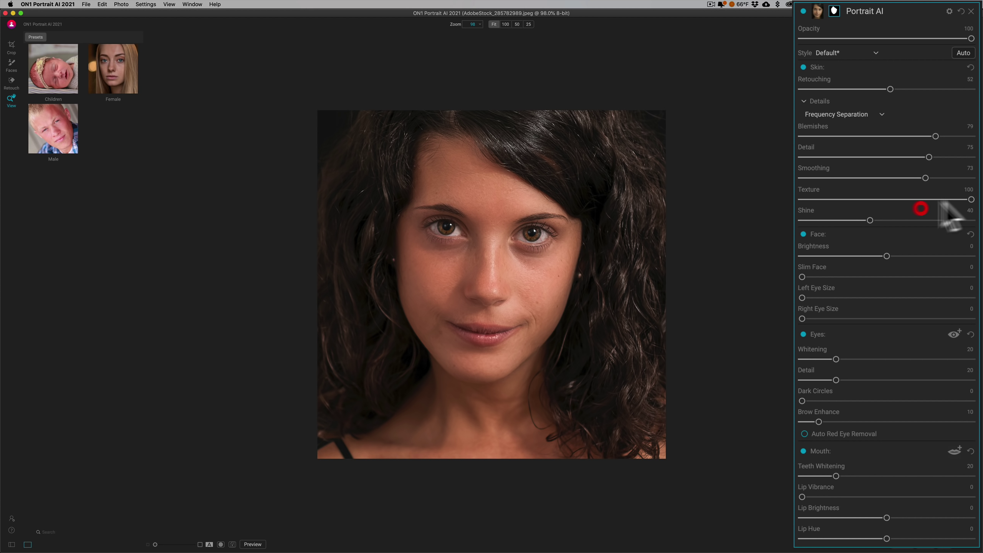
click(868, 218)
click(909, 219)
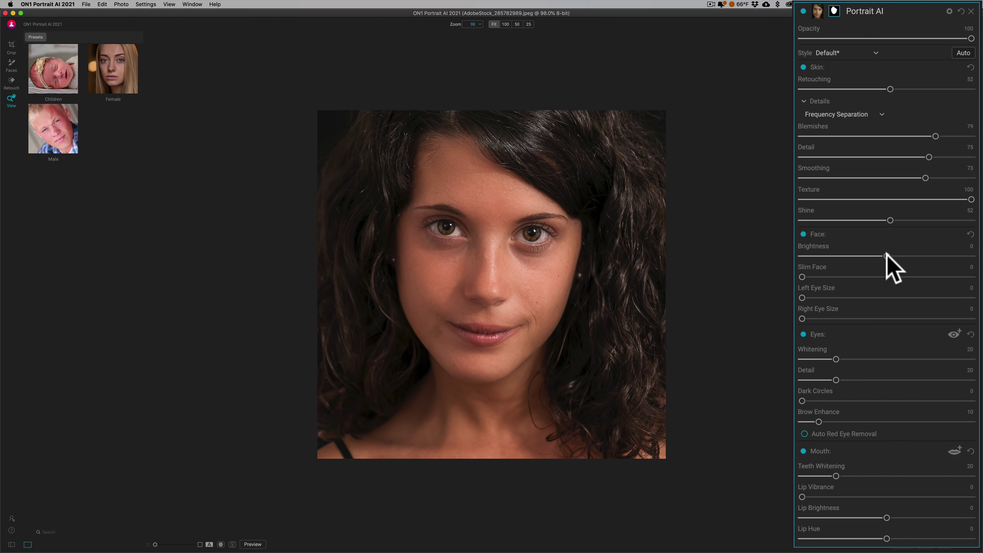
- Set face Brightness to 37, Right Eye Size to 42 and eye Whitening to 49
drag(887, 257, 913, 257)
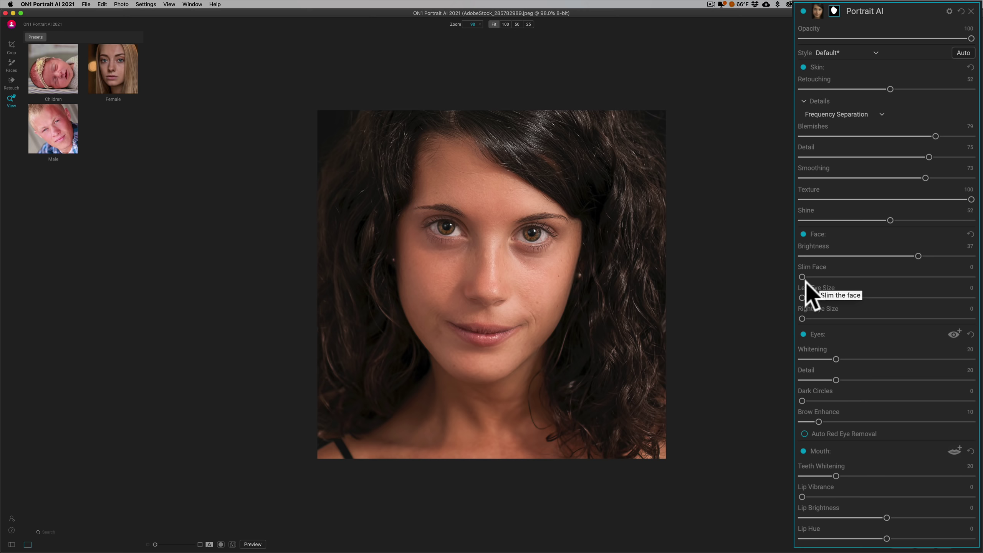
mouse_move(801, 277)
mouse_down()
mouse_move(849, 275)
mouse_move(803, 277)
mouse_up()
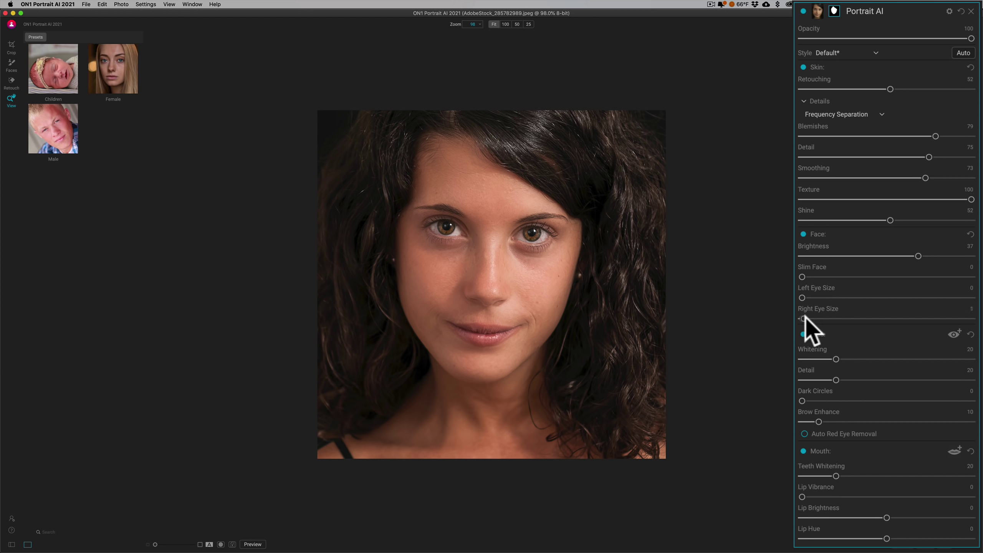
drag(801, 318, 872, 319)
drag(835, 359, 884, 359)
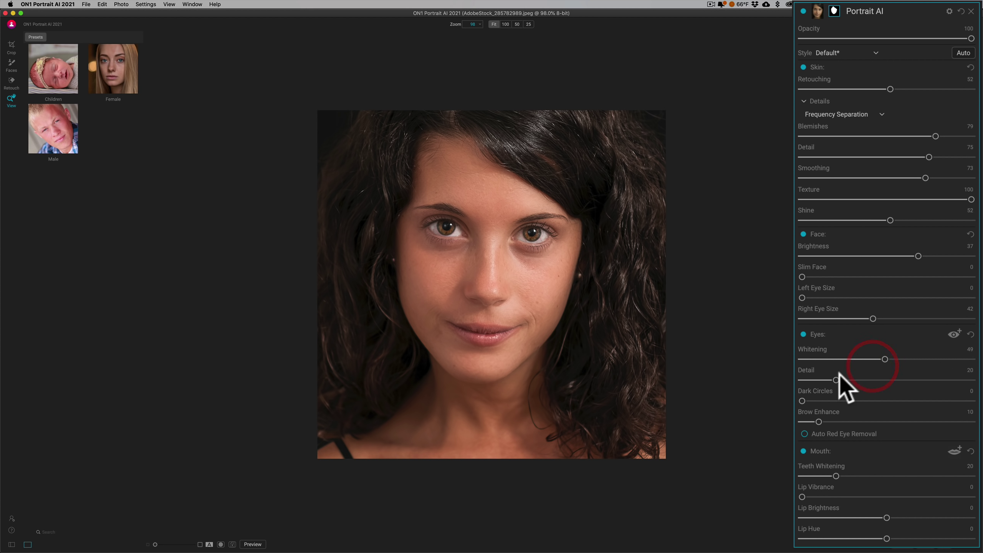
- Add eye detail, remove dark circles fully at 100 and set Brow Enhance to 47
mouse_move(836, 379)
mouse_down()
mouse_move(932, 379)
mouse_move(844, 379)
mouse_up()
drag(801, 400, 971, 401)
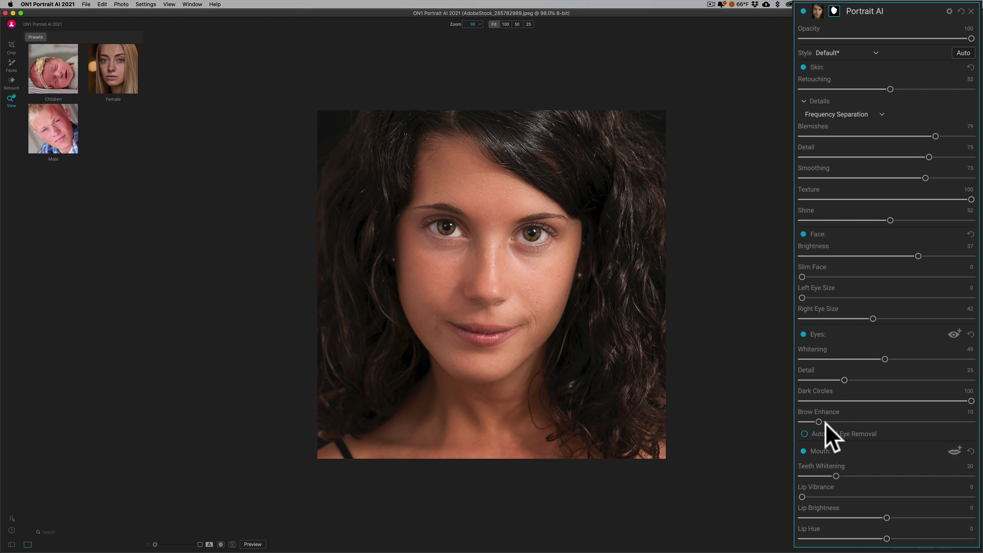
drag(819, 422, 881, 421)
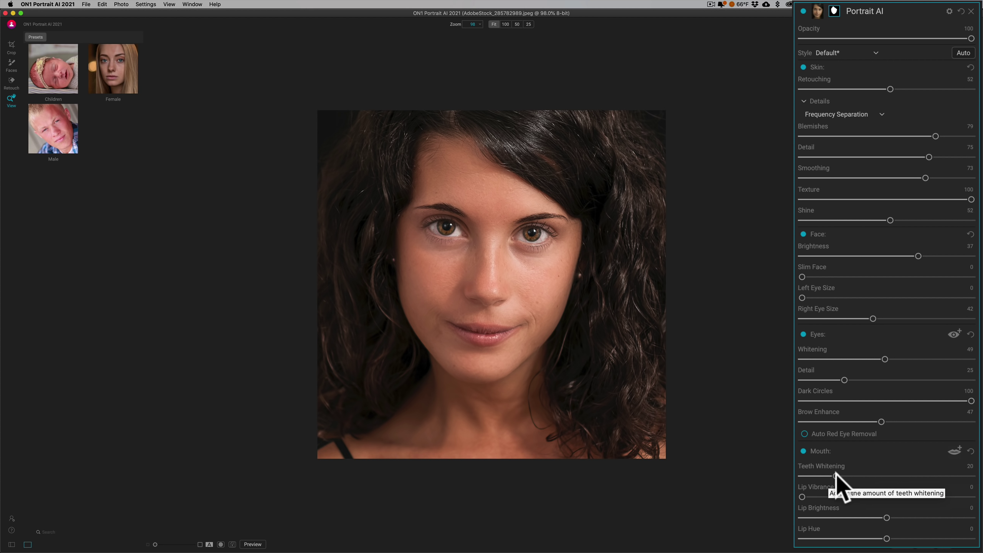
- Set lip Vibrance 13, Brightness 33 and Hue 4, then compare against the original
drag(802, 497, 824, 497)
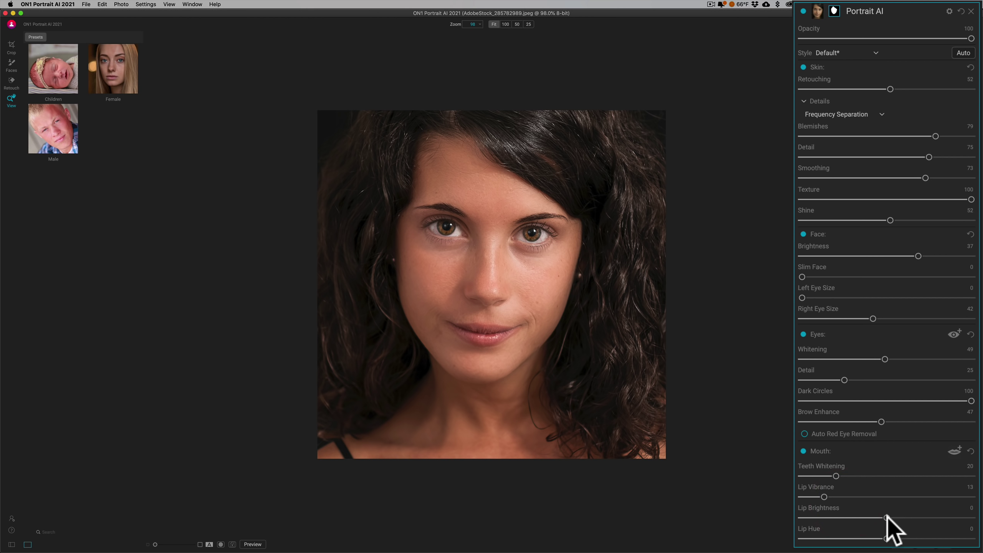
drag(886, 517, 890, 538)
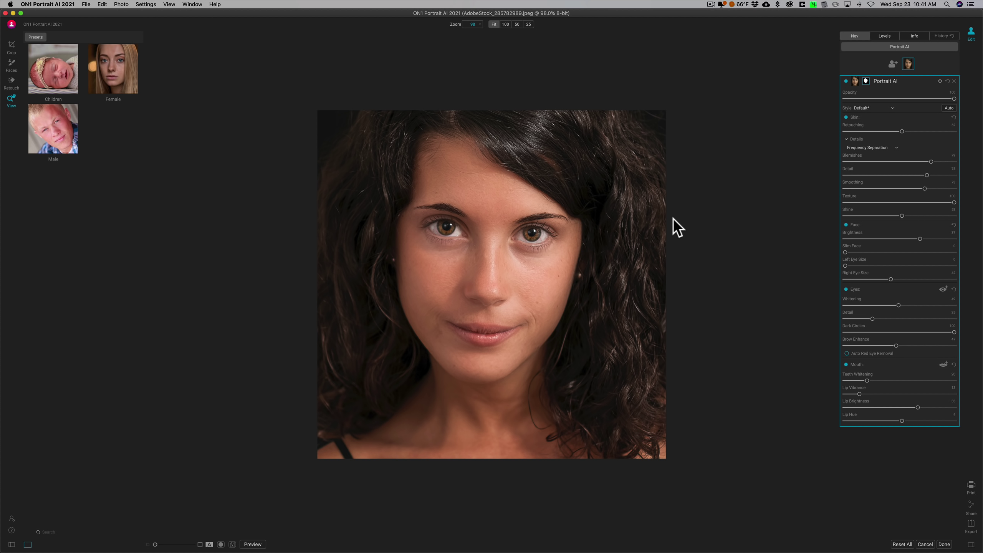
key(backslash)
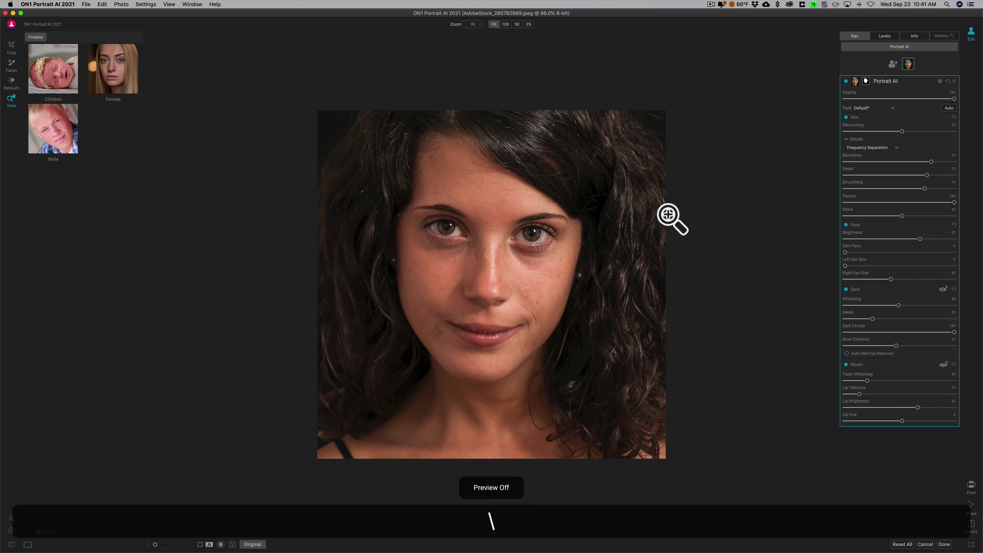
key(backslash)
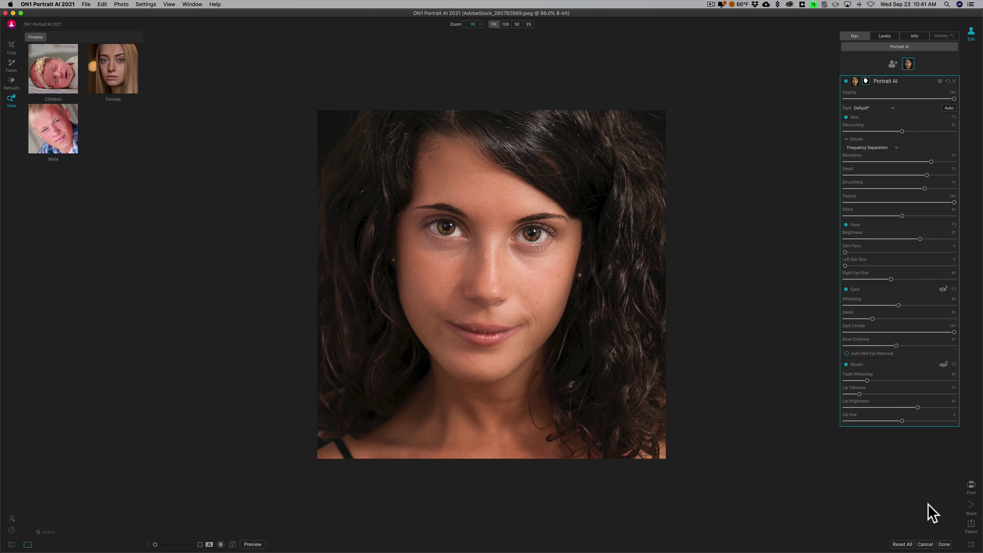
- Discard the brunette's edits and open AdobeStock_303792959-Edit.jpeg
click(925, 544)
click(542, 305)
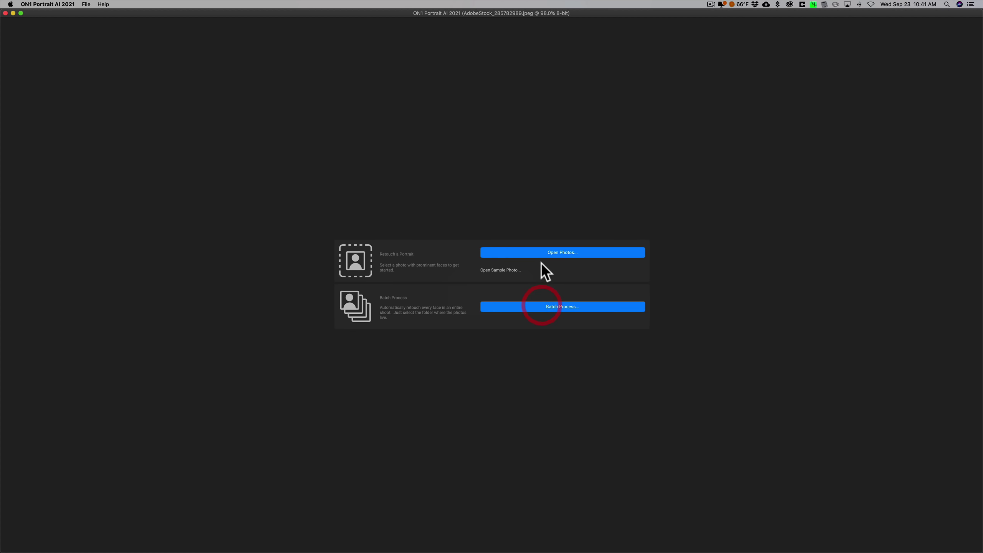
click(549, 252)
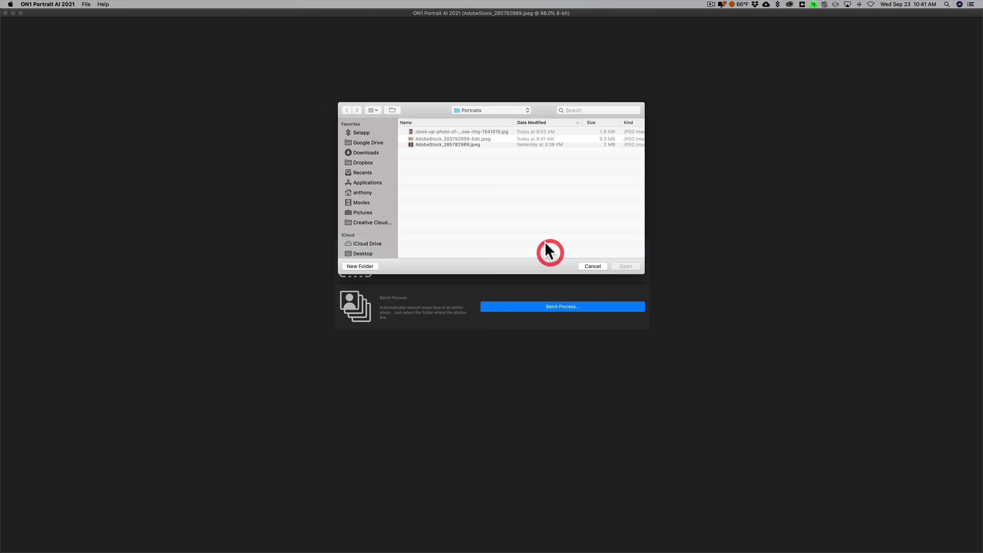
click(426, 138)
click(624, 266)
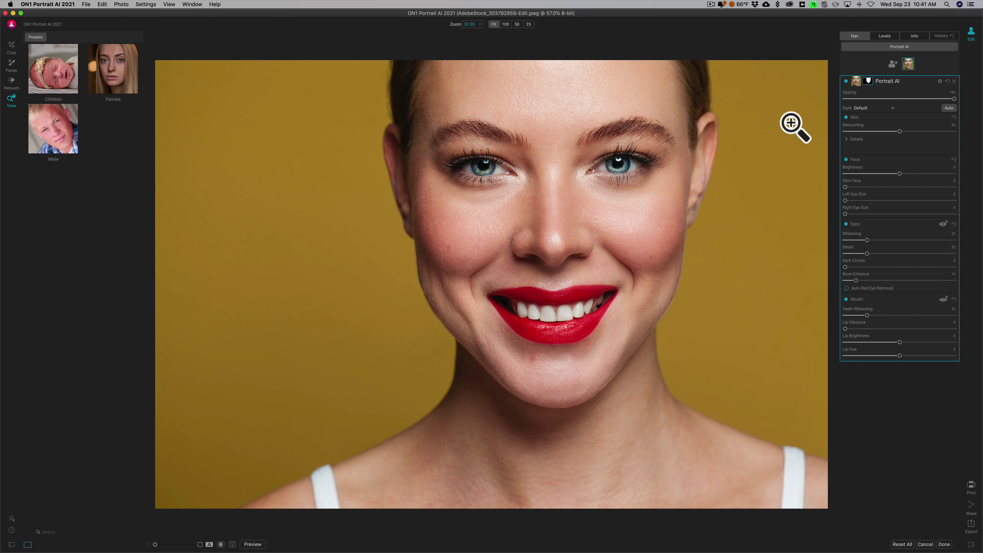
- Compare with the original, then set Teeth Whitening to 87 and lip Vibrance to 6
key(backslash)
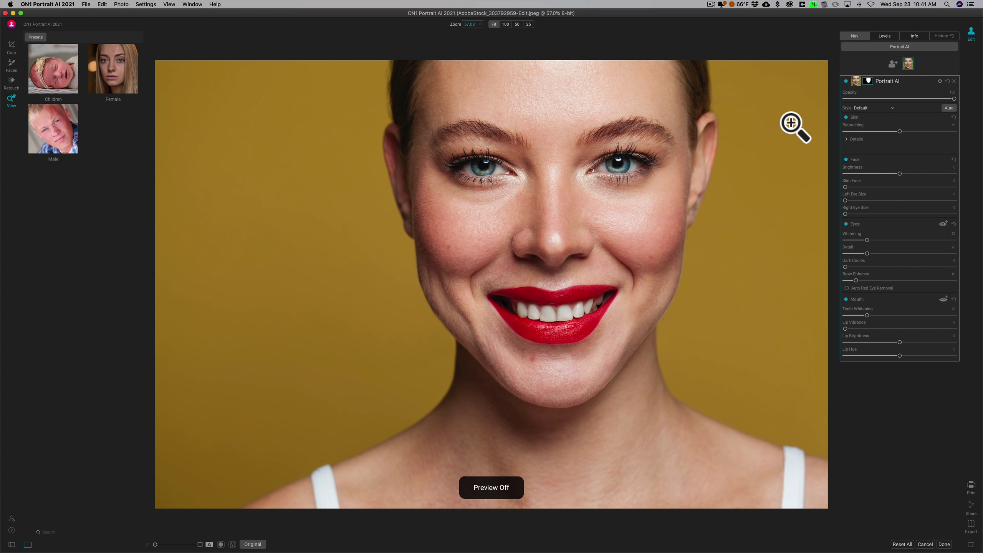
key(backslash)
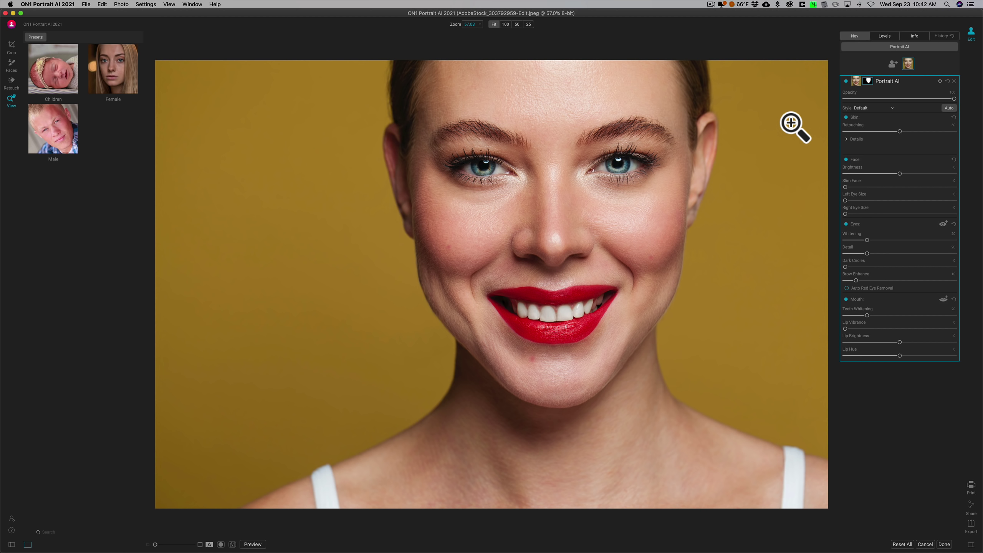
key(backslash)
key(backslash)
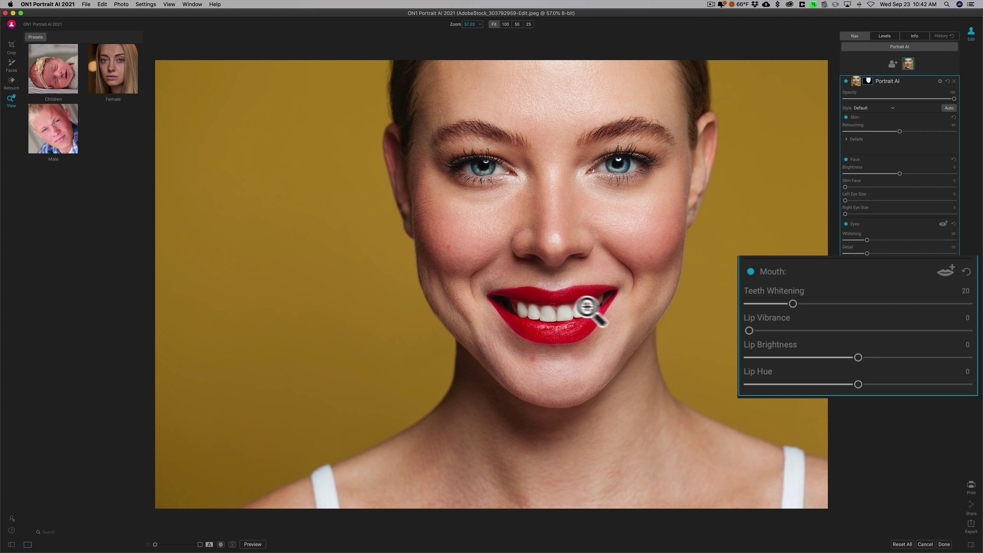
drag(792, 303, 980, 301)
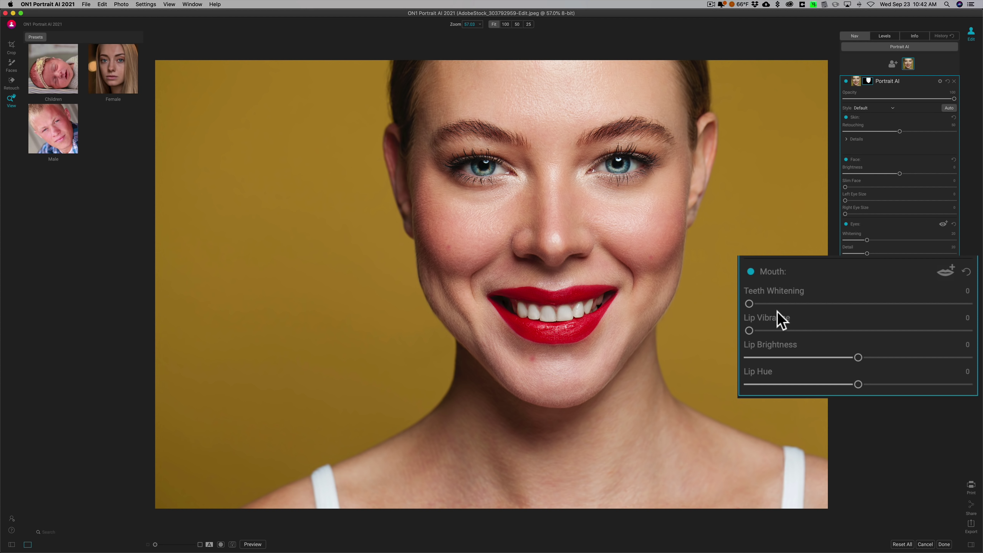
drag(900, 289, 939, 290)
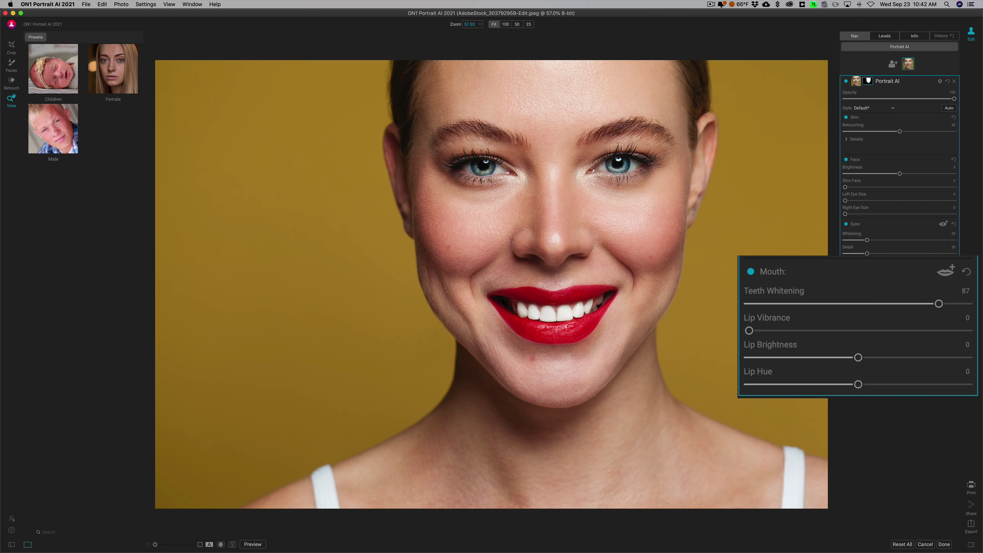
drag(744, 328, 762, 330)
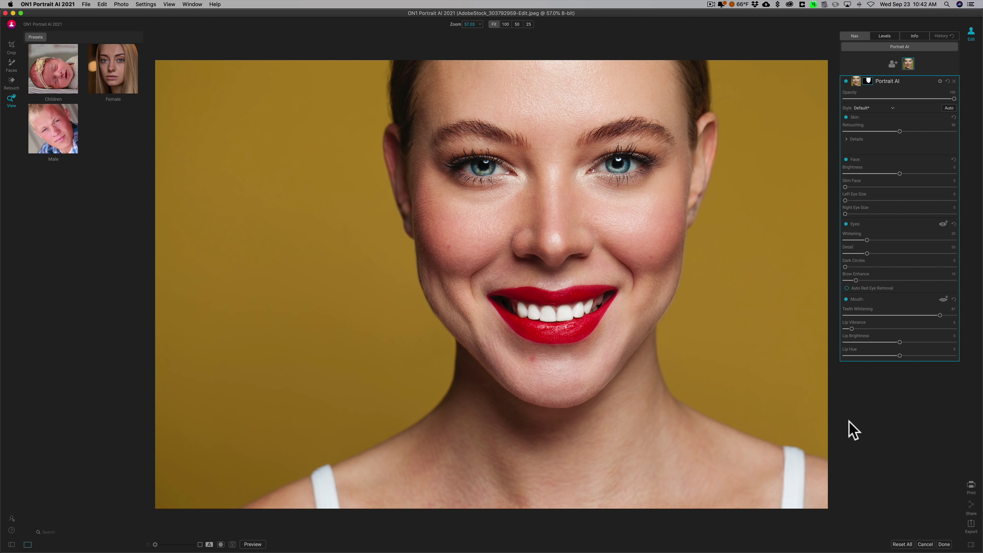
- Discard the blonde's edits and open the close-up nose-ring photo for retouching
click(925, 544)
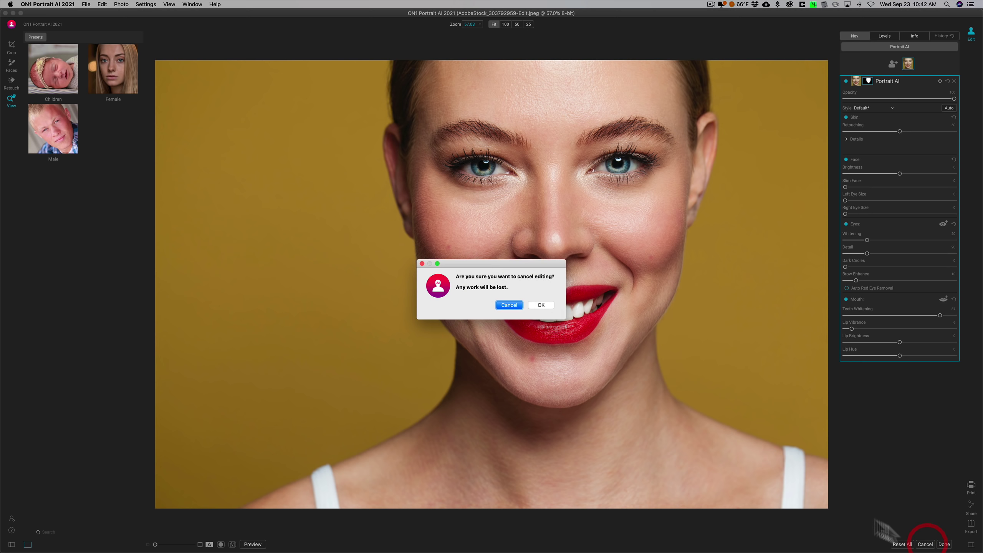
click(541, 304)
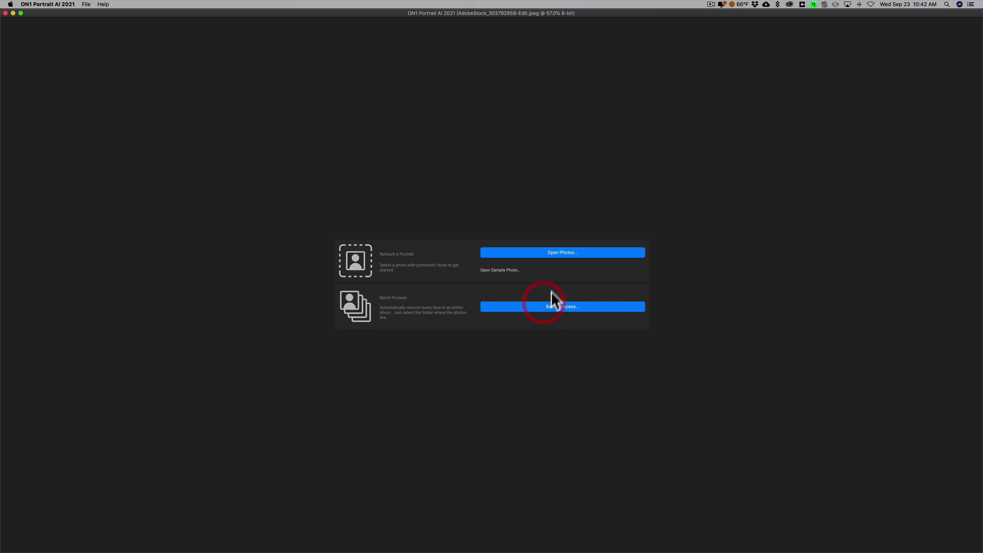
click(558, 252)
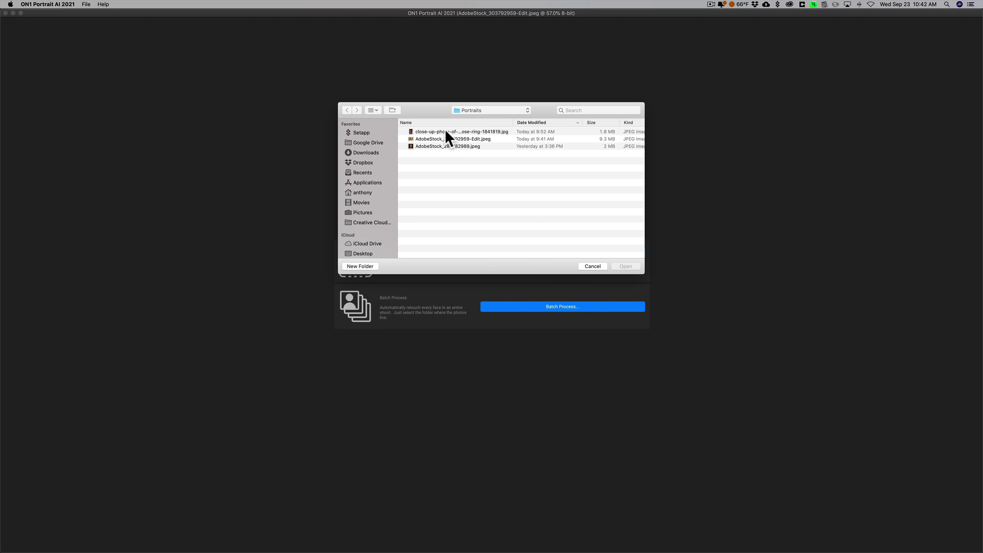
click(445, 132)
click(626, 266)
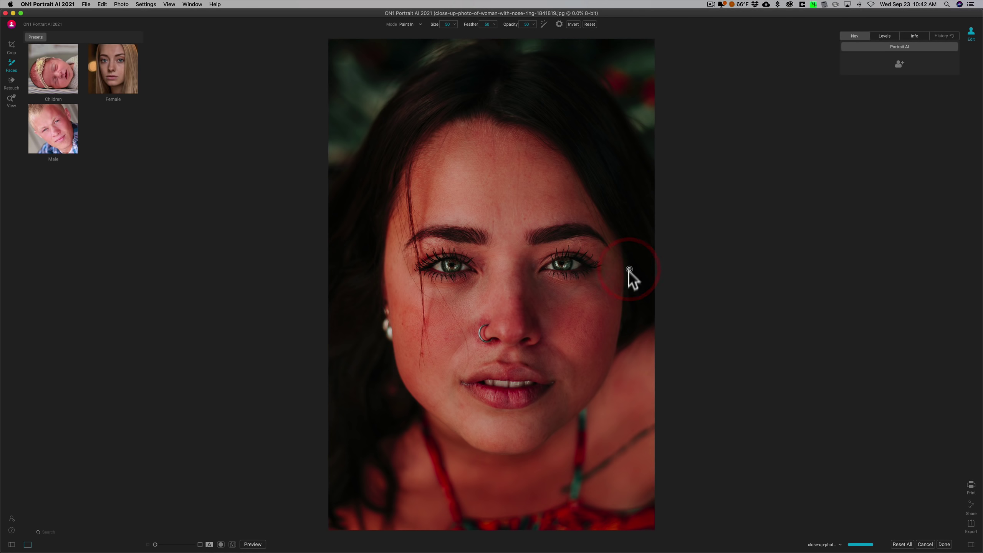
key(z)
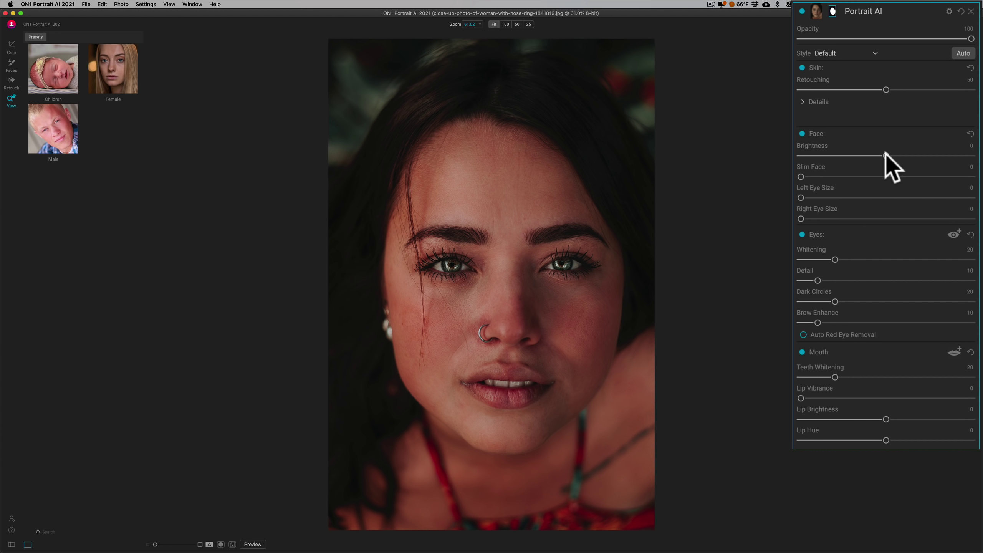
- Brighten the face, set skin Smoothing to 43 and compare against the original
drag(906, 153, 928, 155)
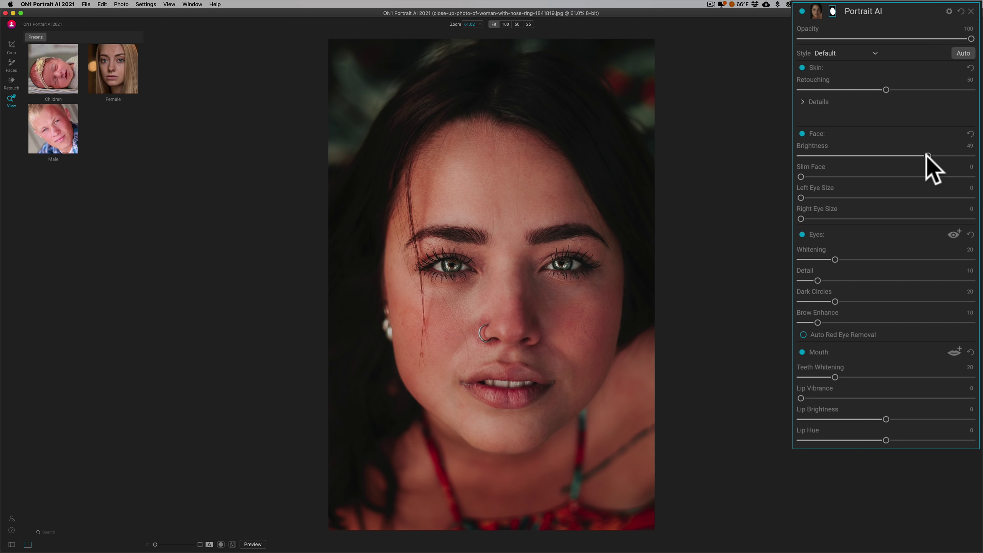
click(802, 102)
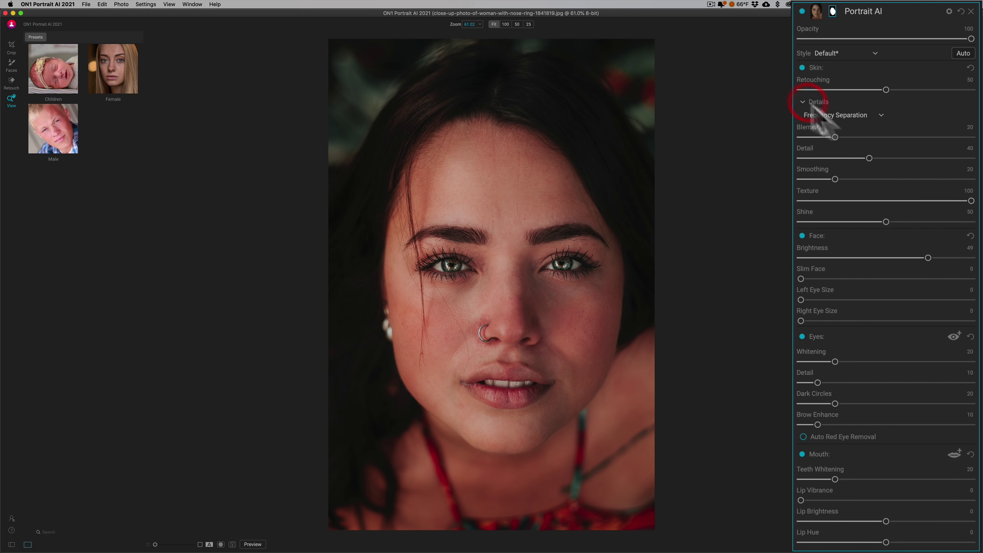
drag(831, 178, 873, 178)
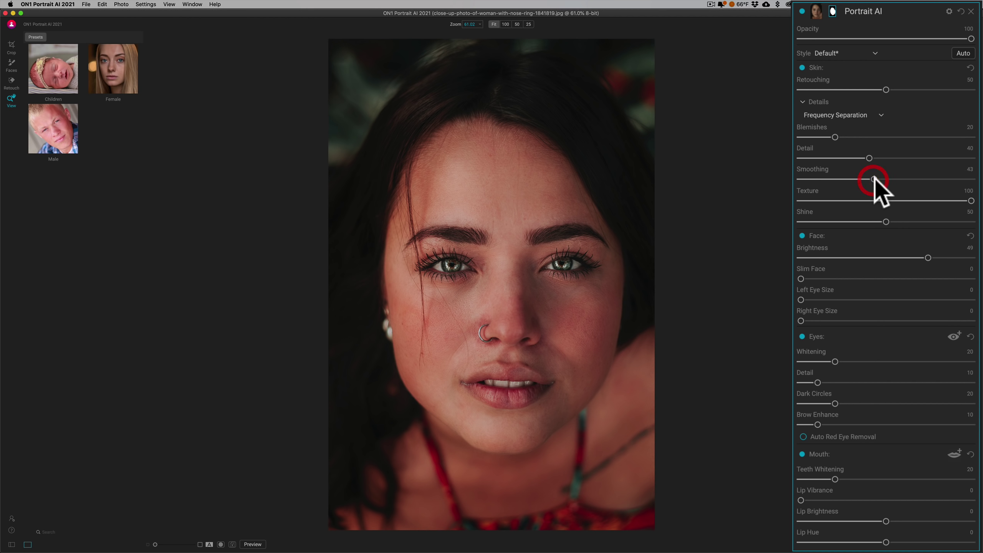
key(backslash)
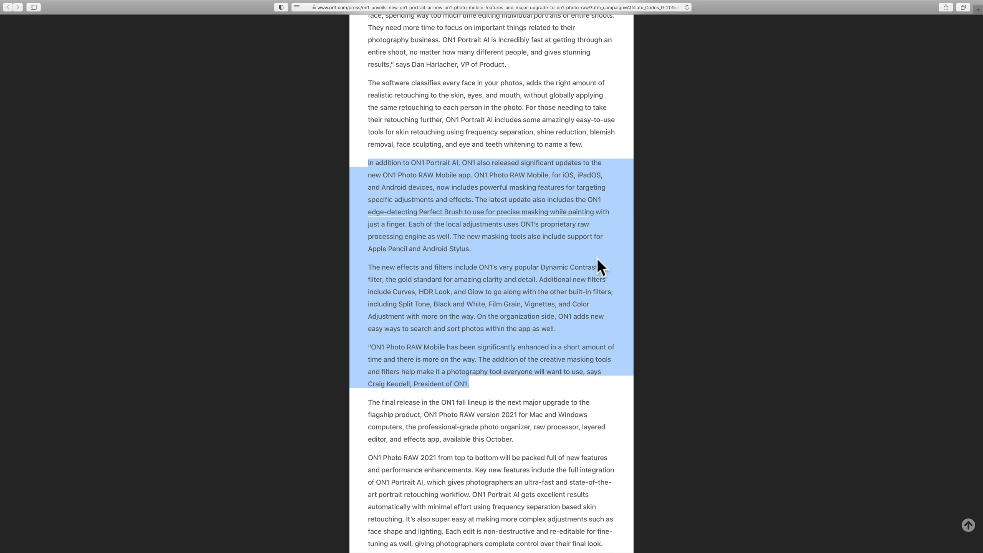
scroll(594, 259, down, 5)
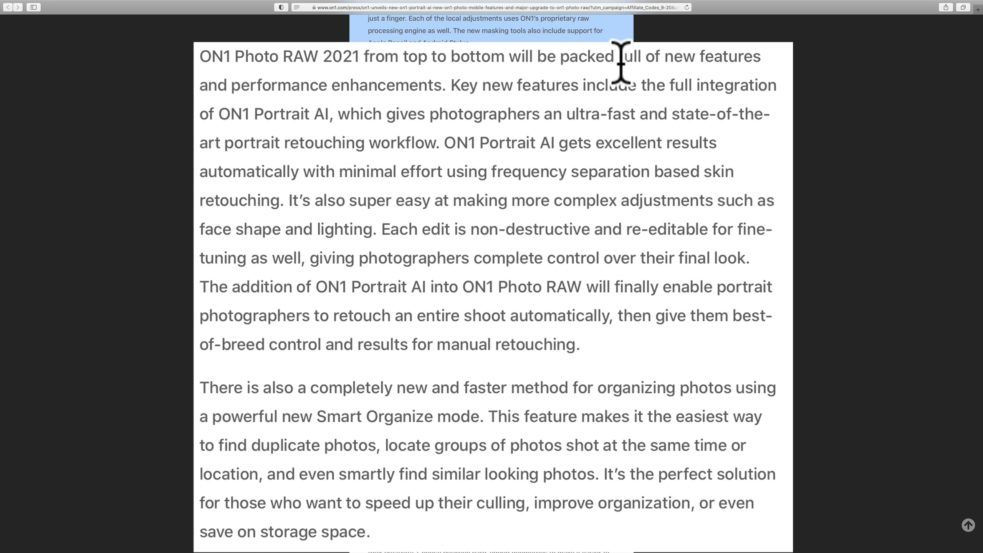
scroll(621, 65, down, 15)
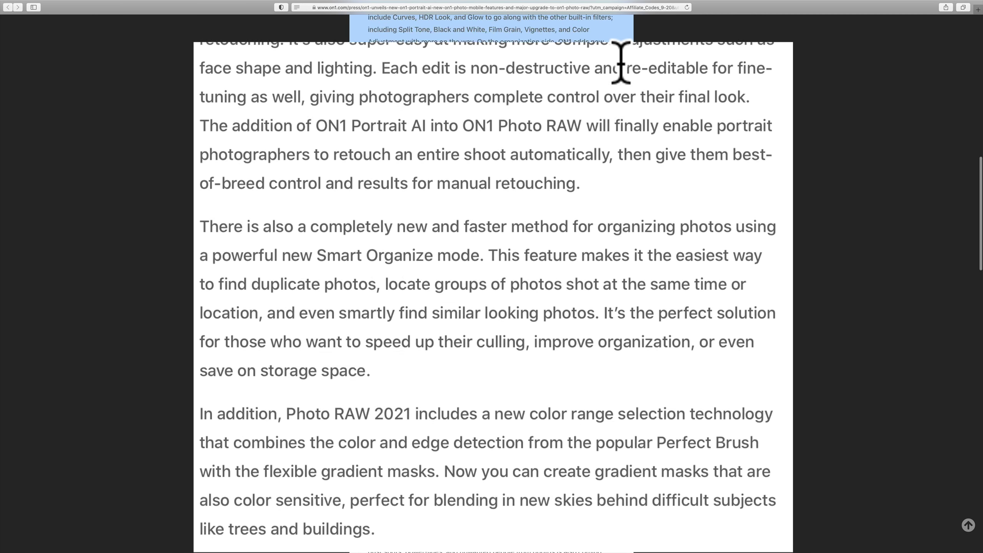
scroll(625, 81, up, 10)
scroll(456, 229, down, 3)
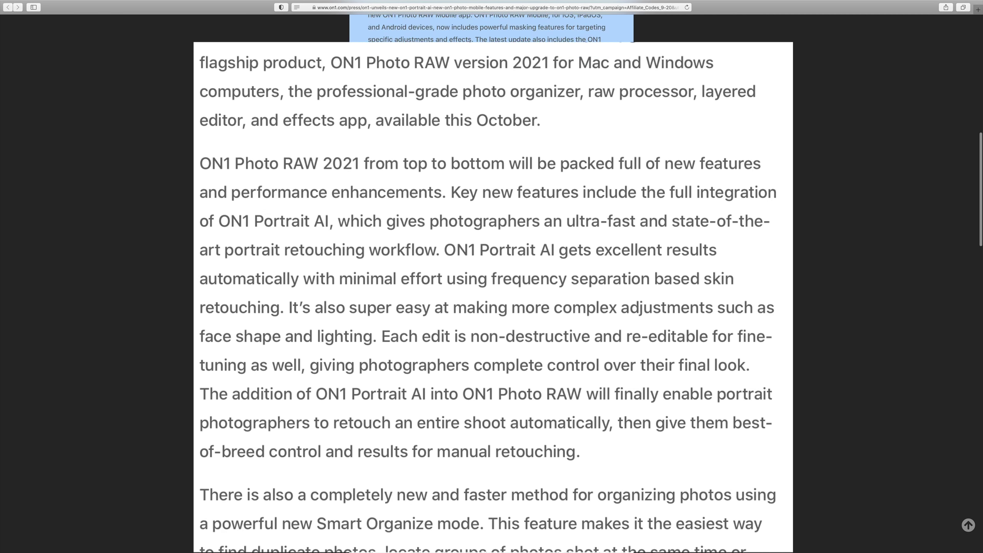
scroll(456, 229, up, 2)
scroll(456, 228, up, 8)
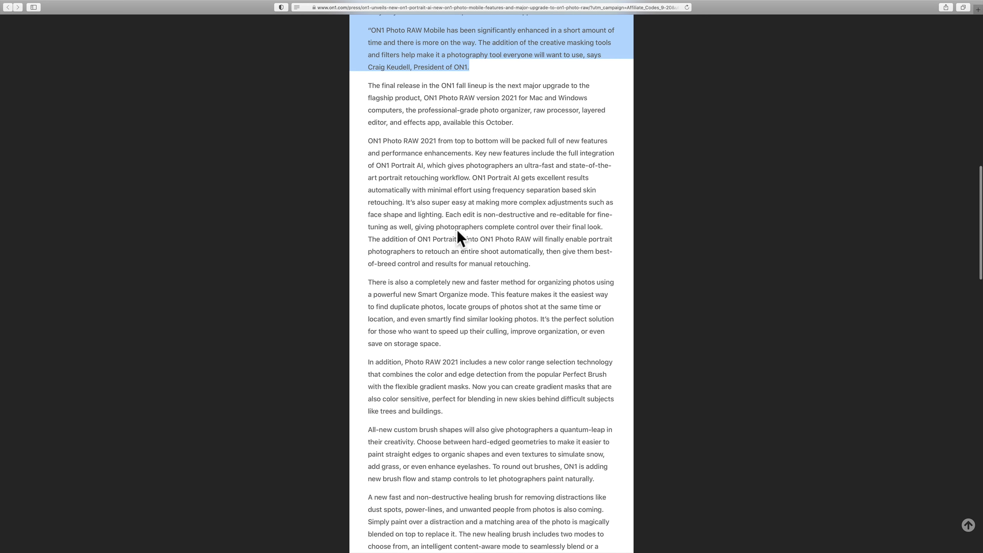